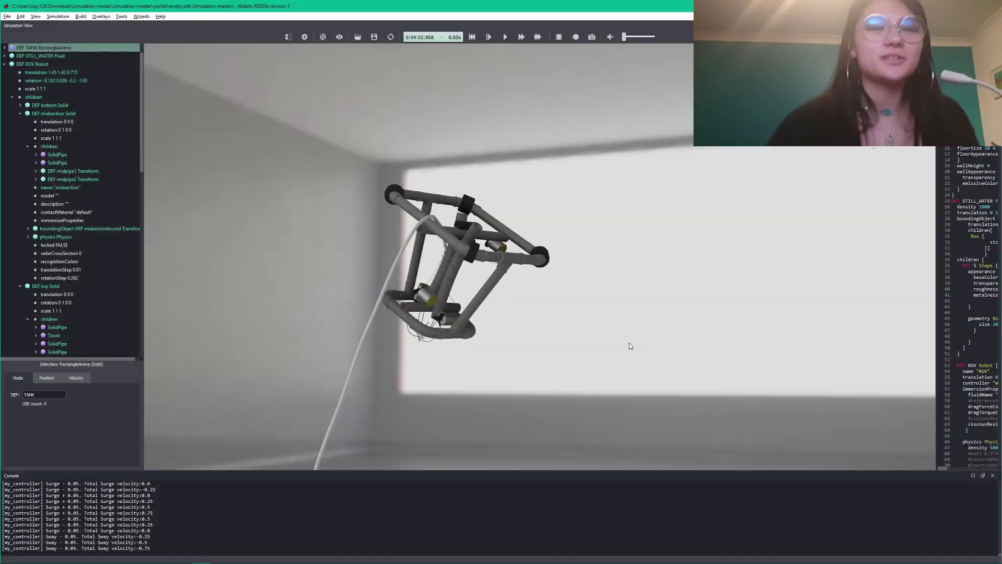
# Reset the simulation to its initial state.
pyautogui.scroll(2, 587, 380)
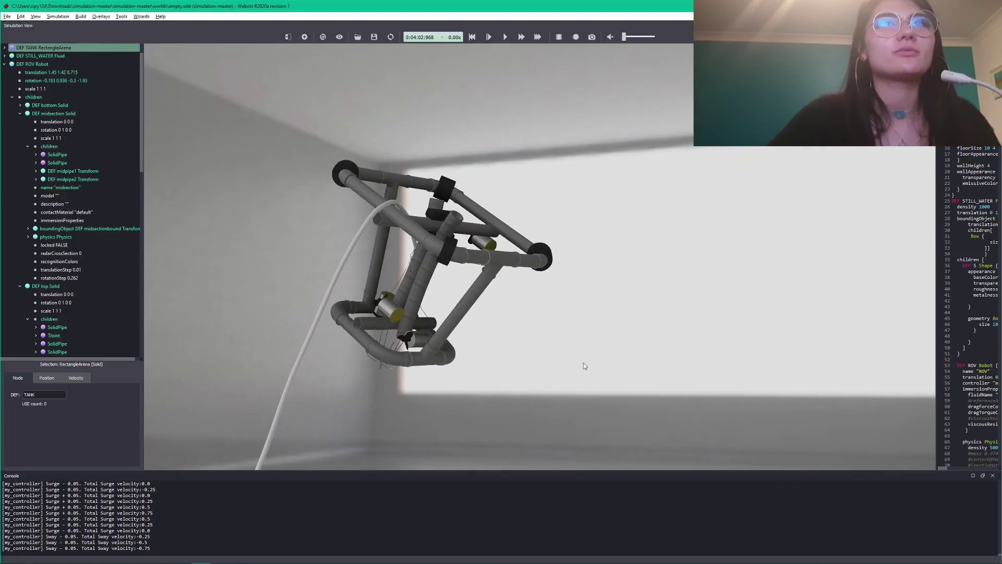
pyautogui.moveTo(424, 348); pyautogui.dragTo(562, 178)
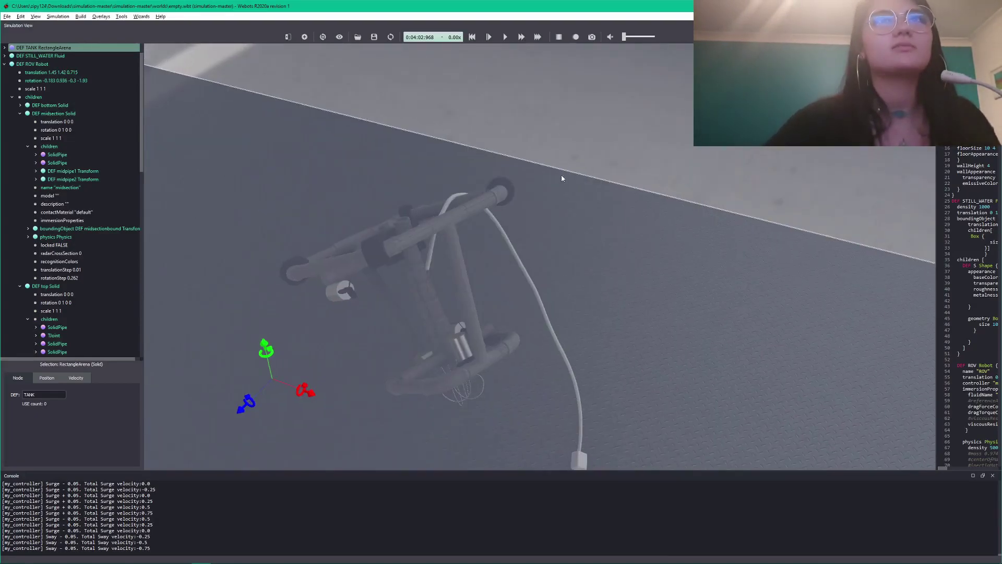
pyautogui.click(471, 37)
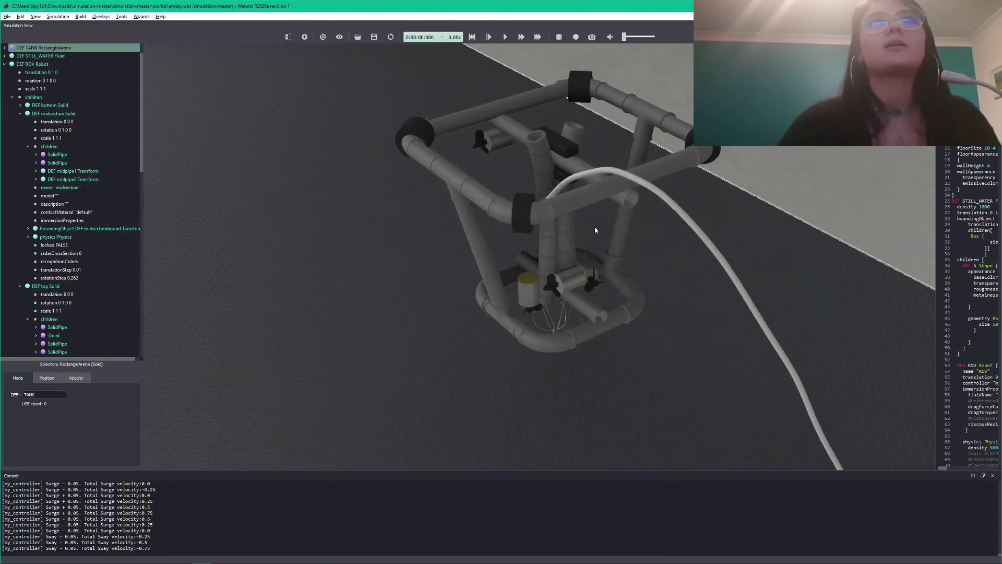
# Examine the whole tank, its walls and water, and the ROV's starting position inside it.
pyautogui.scroll(-15, 596, 228)
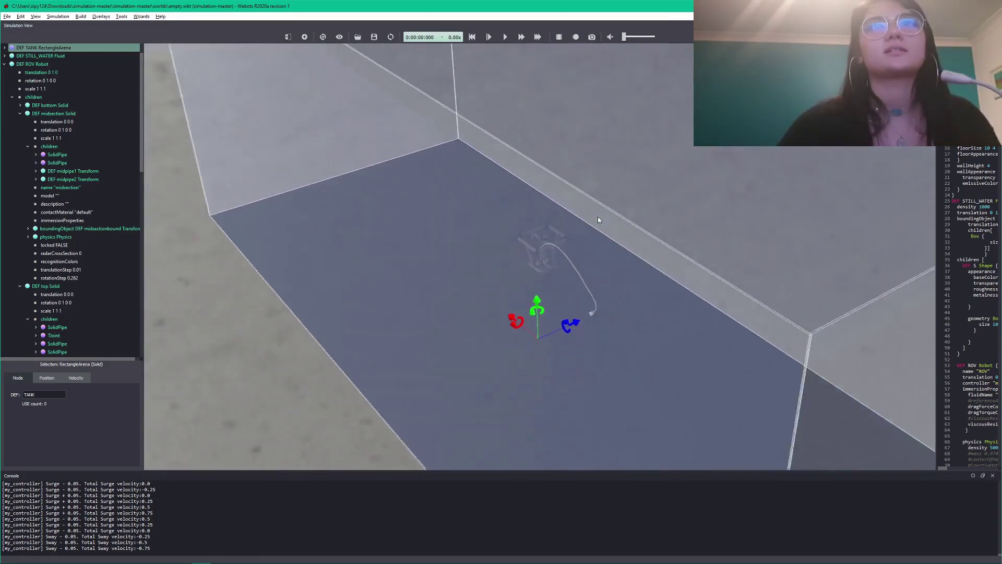
pyautogui.scroll(-4, 598, 220)
pyautogui.scroll(7, 598, 219)
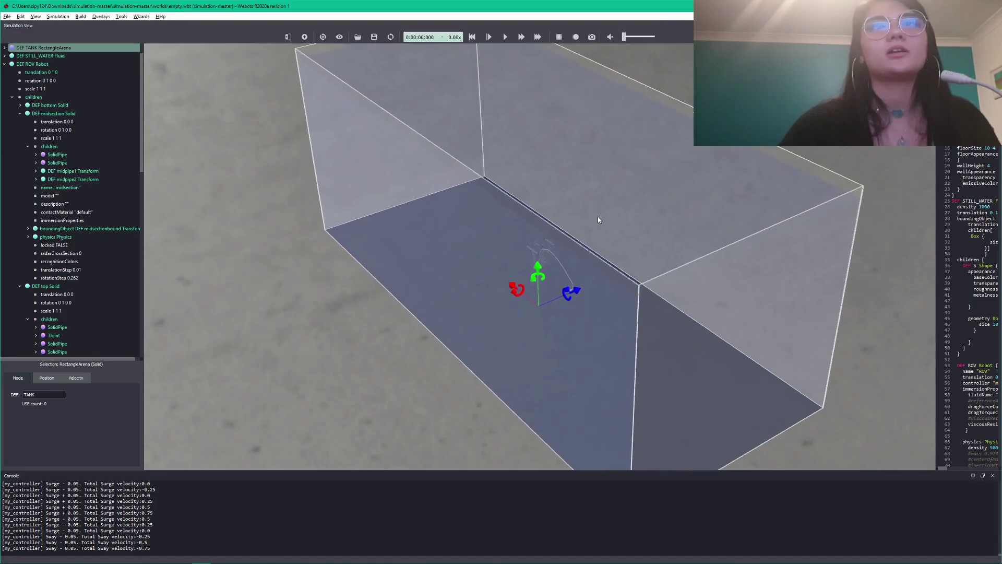
pyautogui.scroll(2, 599, 217)
pyautogui.moveTo(600, 233); pyautogui.dragTo(578, 296, button='right')
pyautogui.scroll(3, 510, 296)
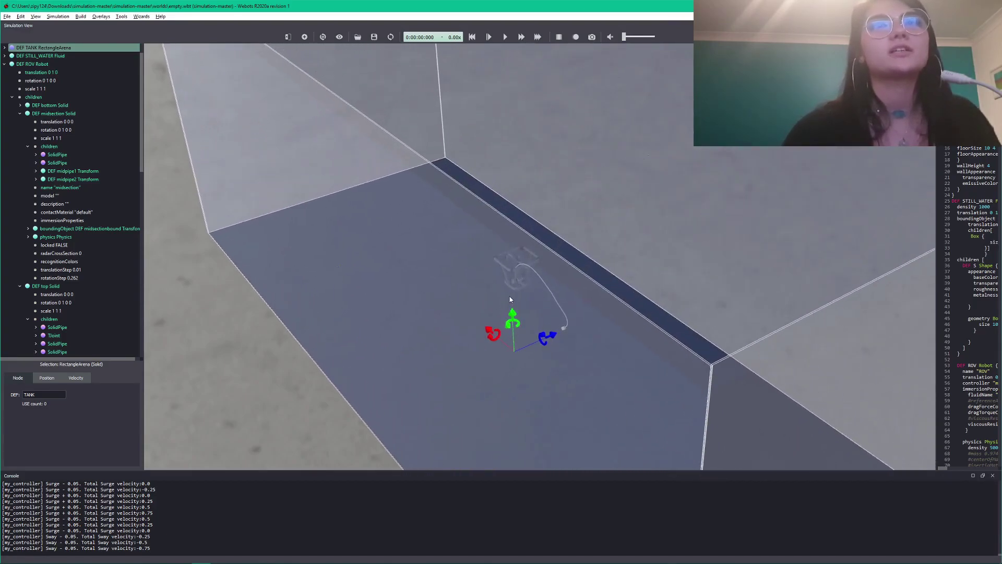
pyautogui.scroll(3, 510, 299)
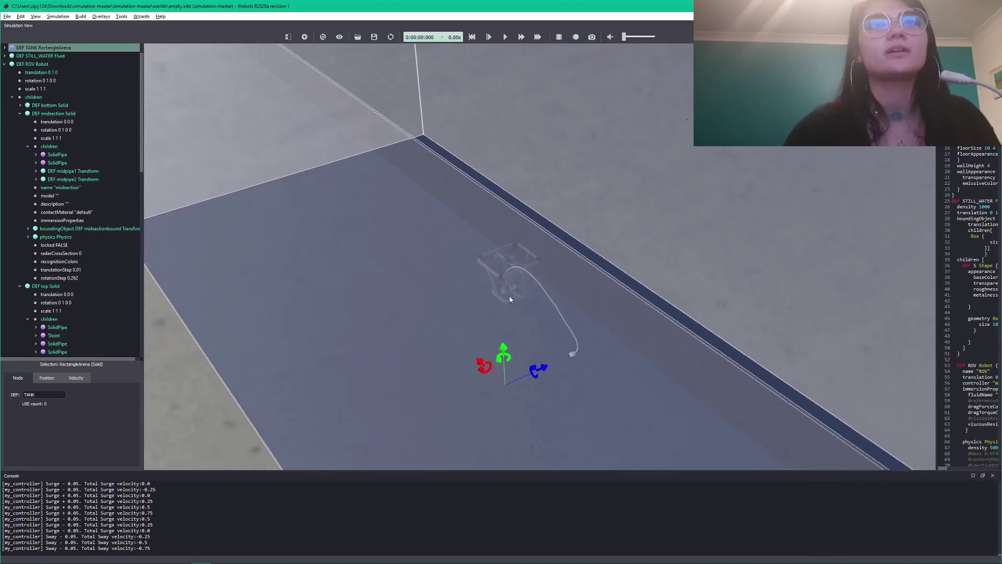
pyautogui.scroll(3, 510, 299)
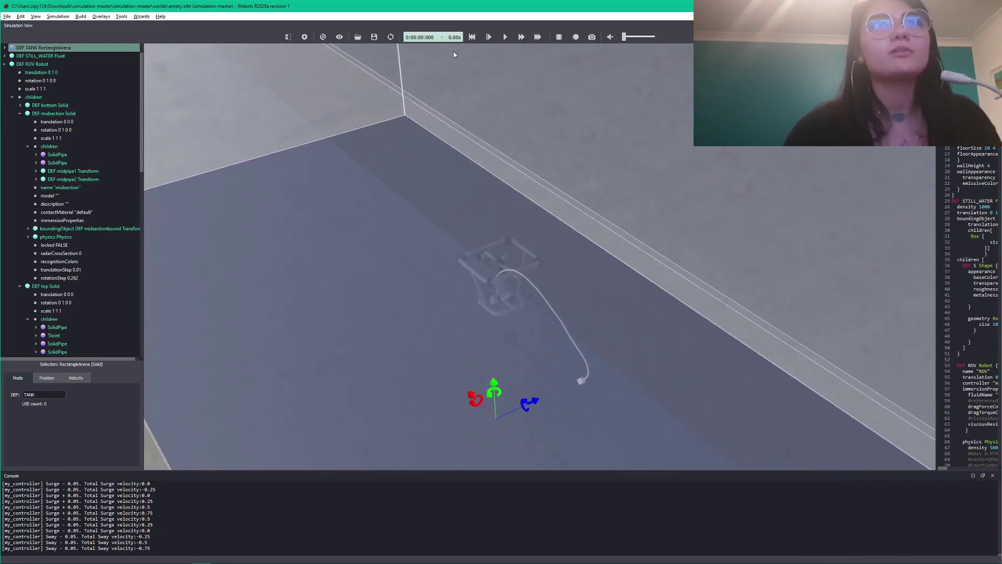
# Reset the simulation again and inspect the ROV's frame, thrusters and tether up close.
pyautogui.click(478, 37)
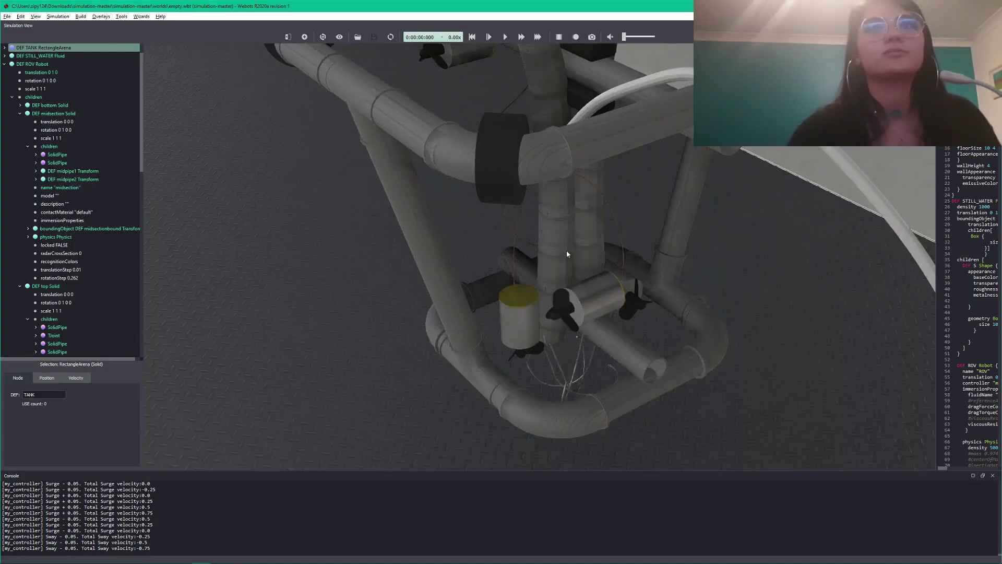
pyautogui.moveTo(595, 277); pyautogui.dragTo(371, 287)
pyautogui.scroll(-6, 430, 298)
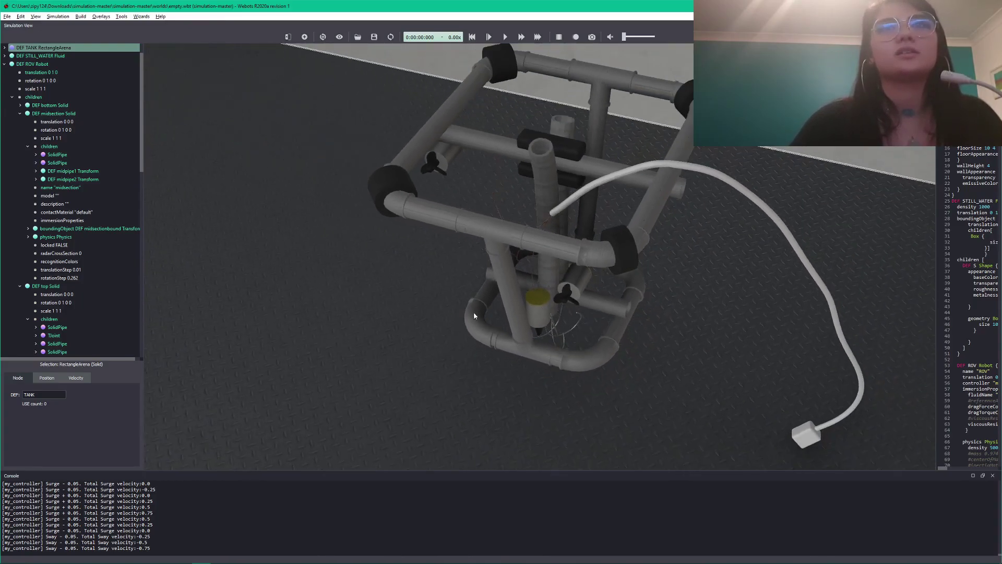
pyautogui.scroll(5, 515, 287)
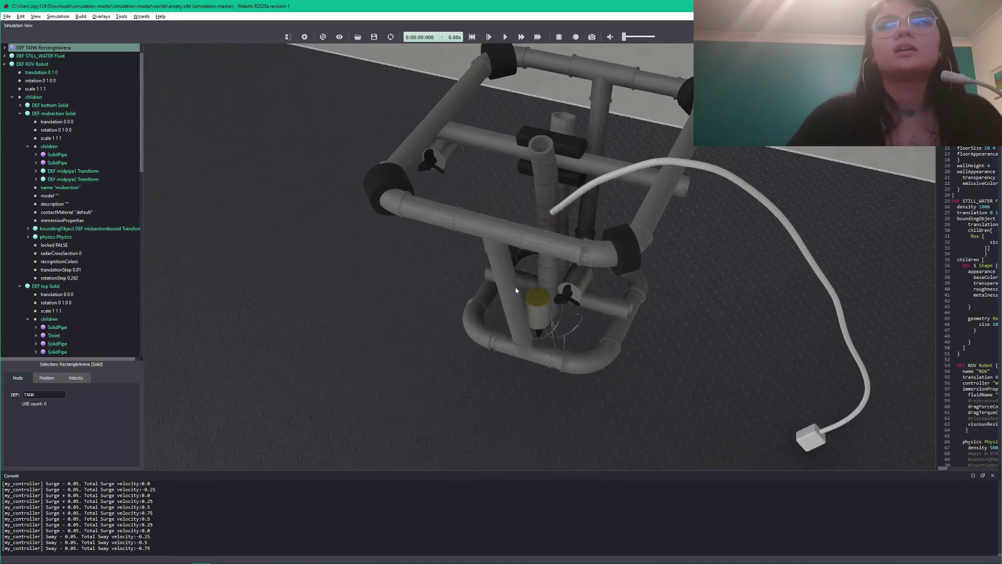
pyautogui.scroll(-1, 509, 285)
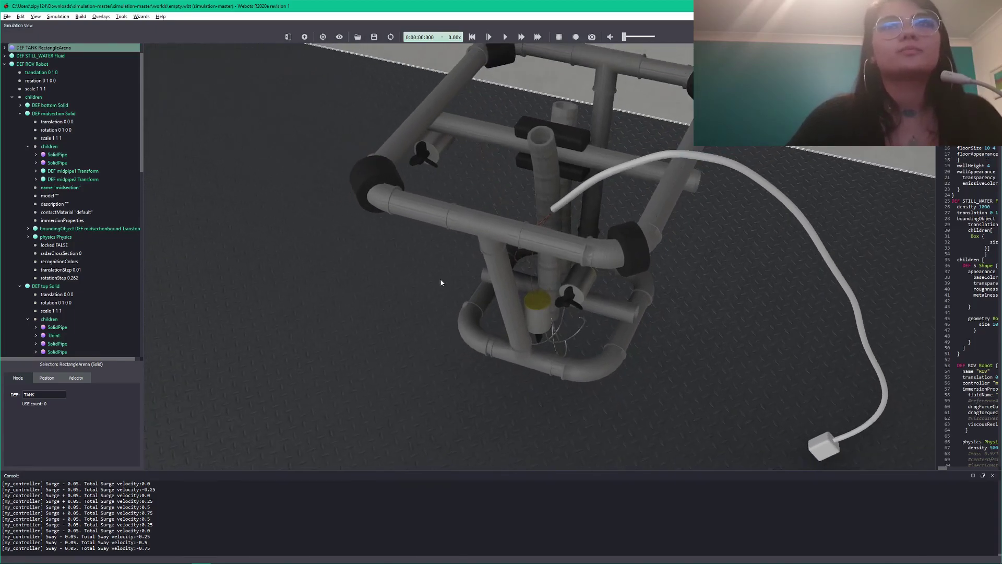
# Select the ROV robot node and toggle its optional center of buoyancy rendering.
pyautogui.rightClick(509, 236)
pyautogui.click(459, 252)
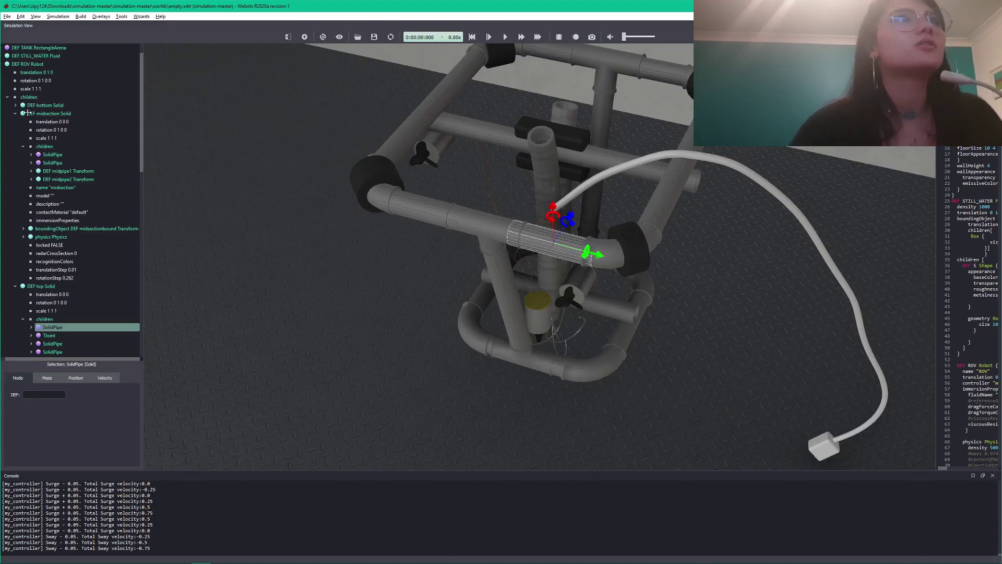
pyautogui.click(24, 64)
pyautogui.rightClick(27, 65)
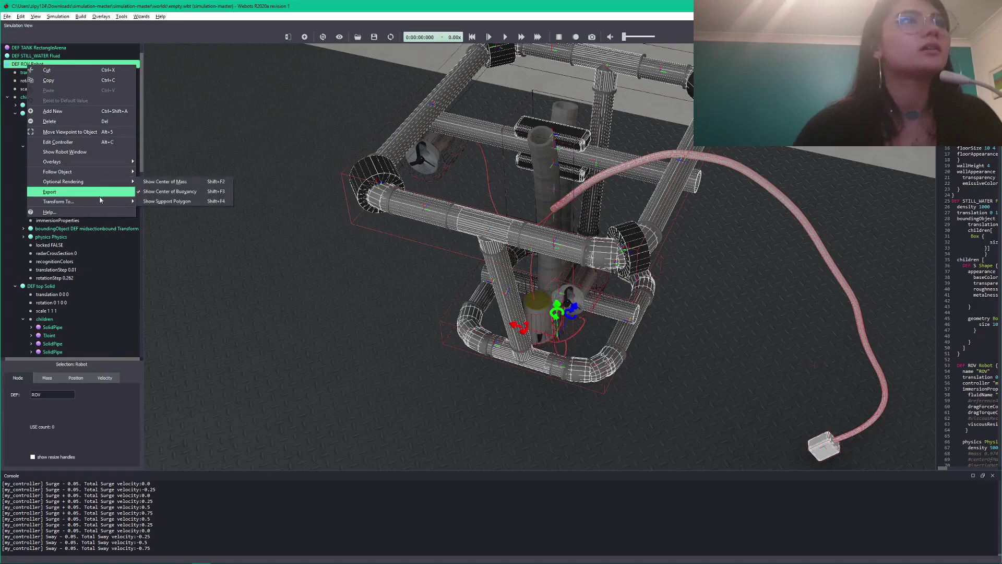
pyautogui.moveTo(101, 202)
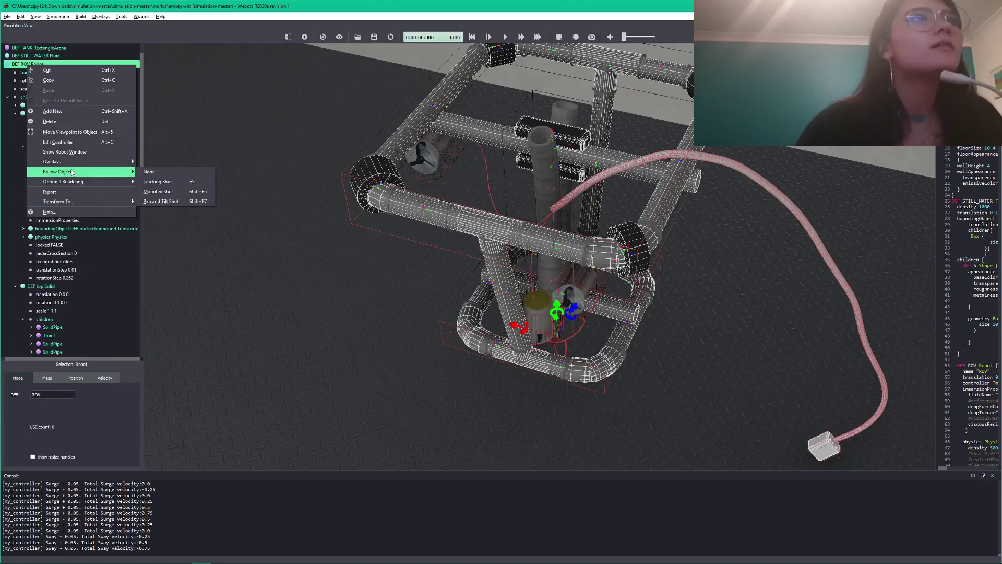
pyautogui.click(161, 192)
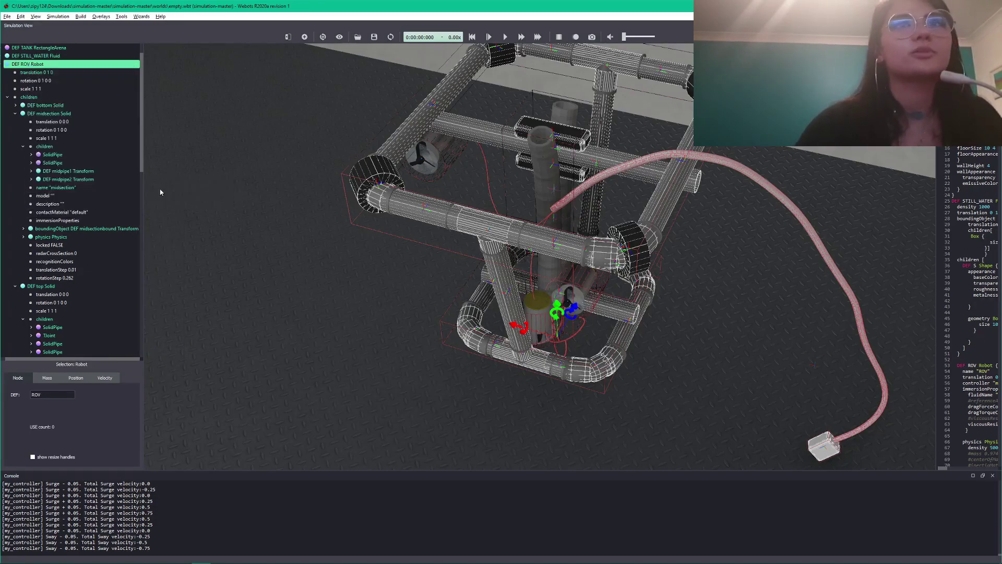
# View the ROV from the side, toggle its center of buoyancy rendering again, and deselect the robot.
pyautogui.moveTo(539, 212); pyautogui.dragTo(497, 196, button='right')
pyautogui.moveTo(497, 196); pyautogui.dragTo(387, 186)
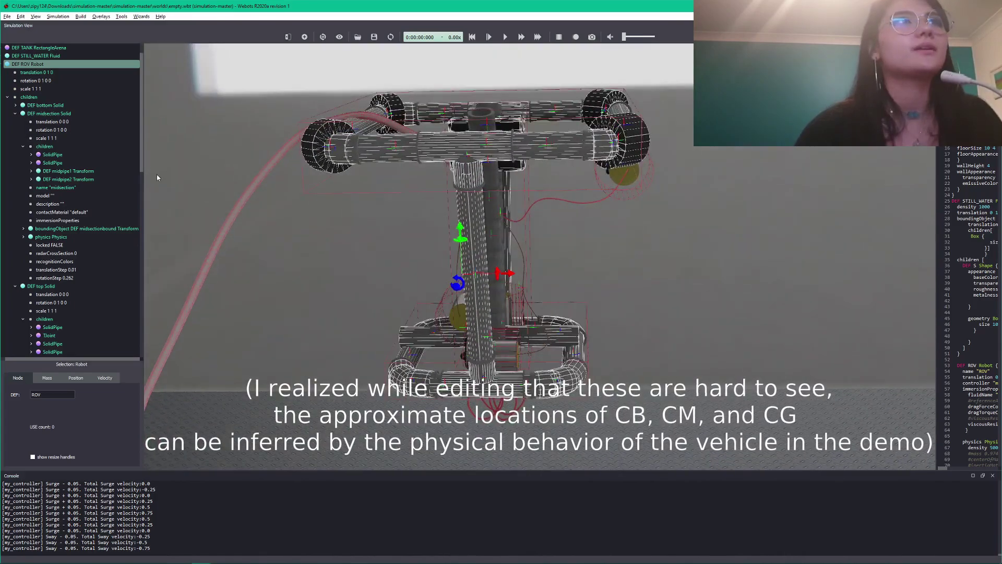
pyautogui.rightClick(63, 65)
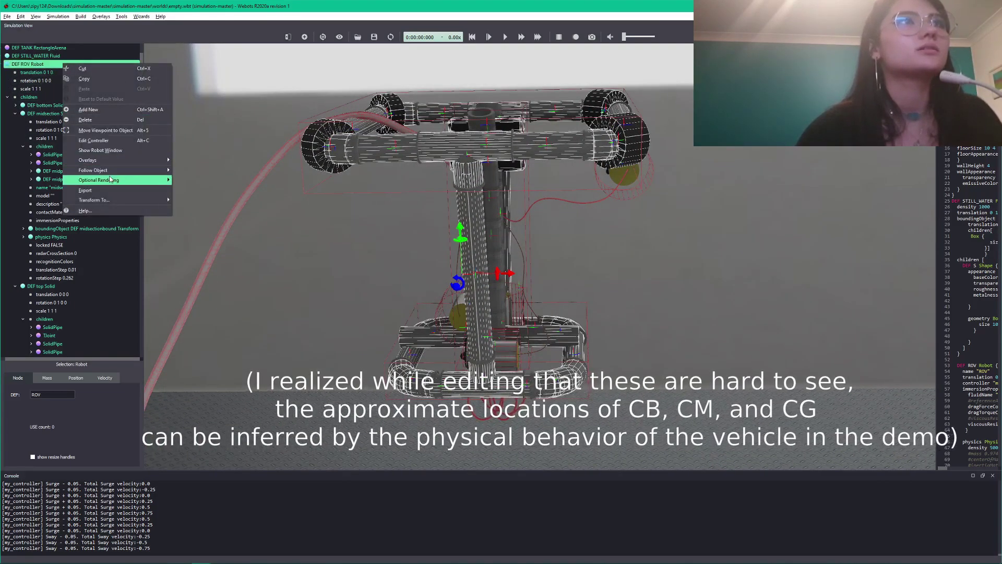
pyautogui.click(198, 187)
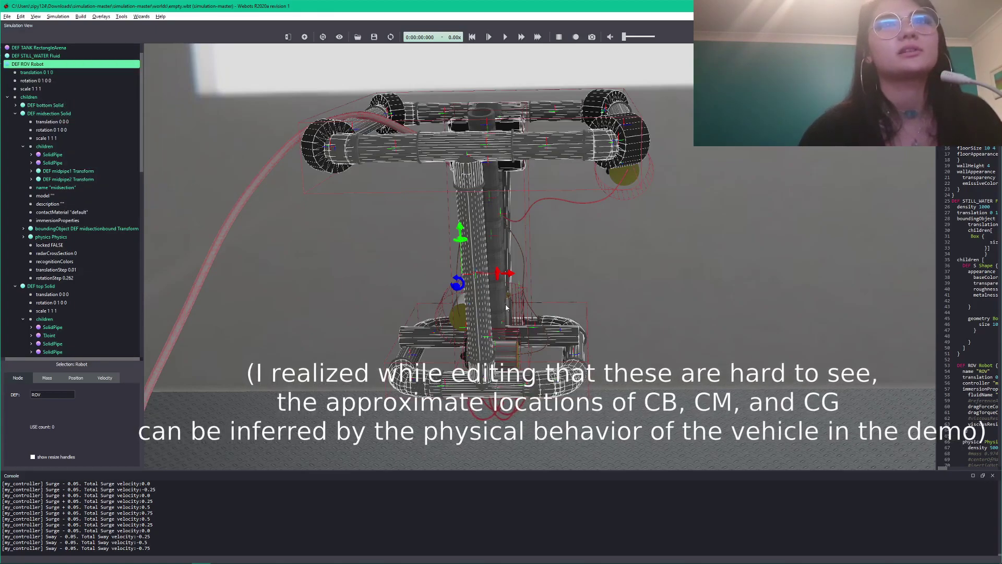
pyautogui.moveTo(563, 323); pyautogui.dragTo(496, 317)
pyautogui.click(289, 282)
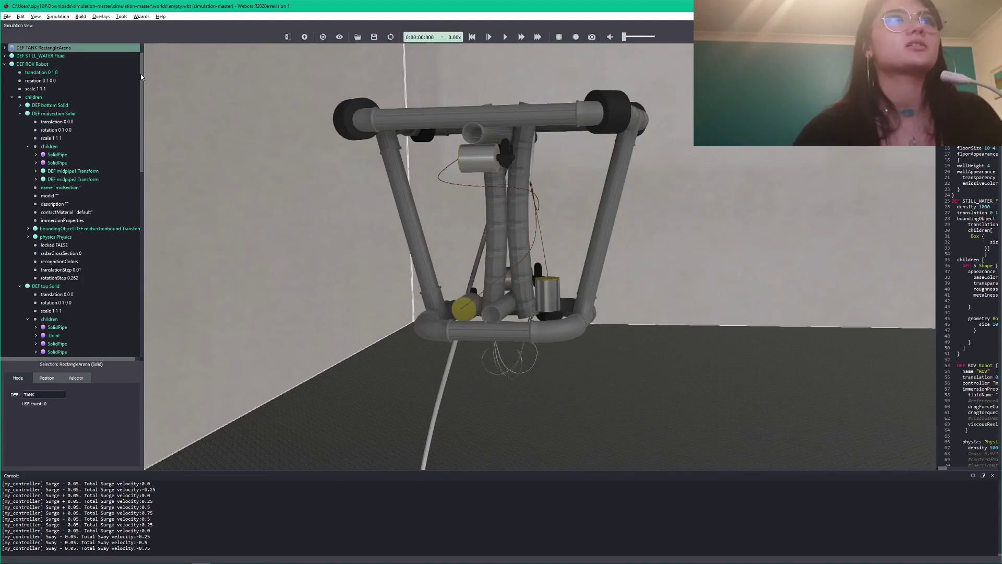
# Collapse the scene tree to enlarge the 3D view and run the simulation.
pyautogui.moveTo(142, 72); pyautogui.dragTo(66, 76)
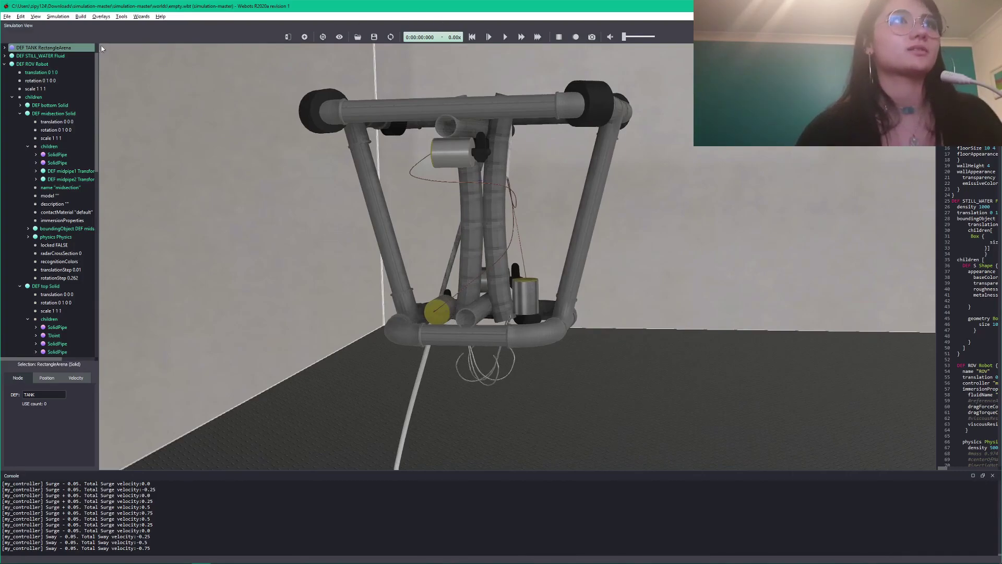
pyautogui.moveTo(97, 55); pyautogui.dragTo(34, 53)
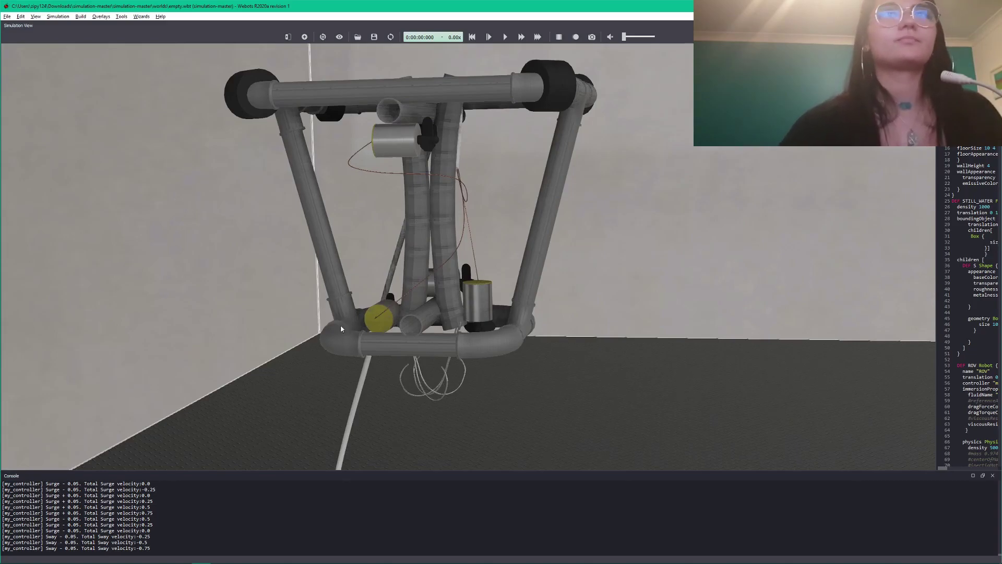
pyautogui.click(521, 37)
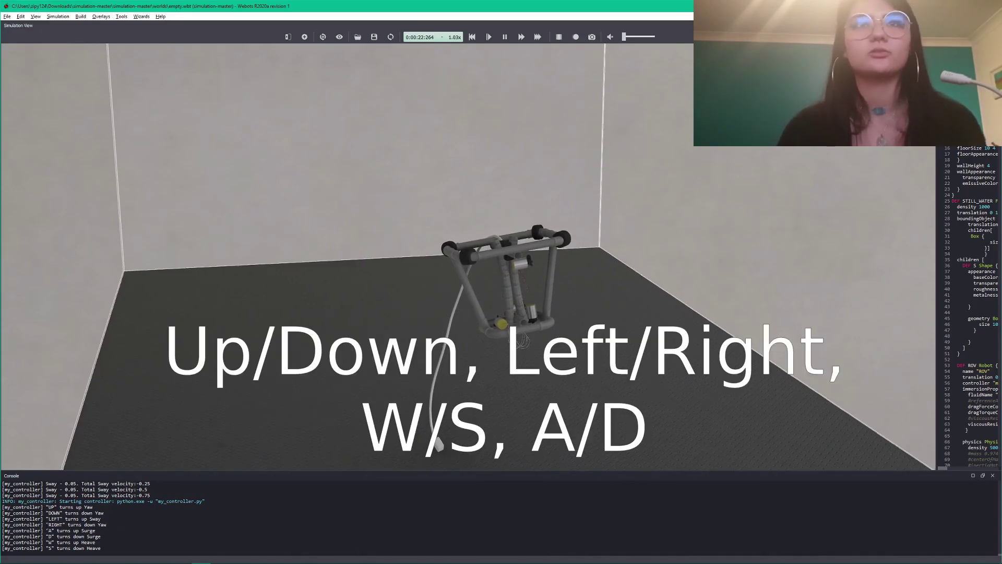
# Raise the ROV's yaw velocity to 1.5 in the running simulation.
pyautogui.press('Up')
pyautogui.press('Up')
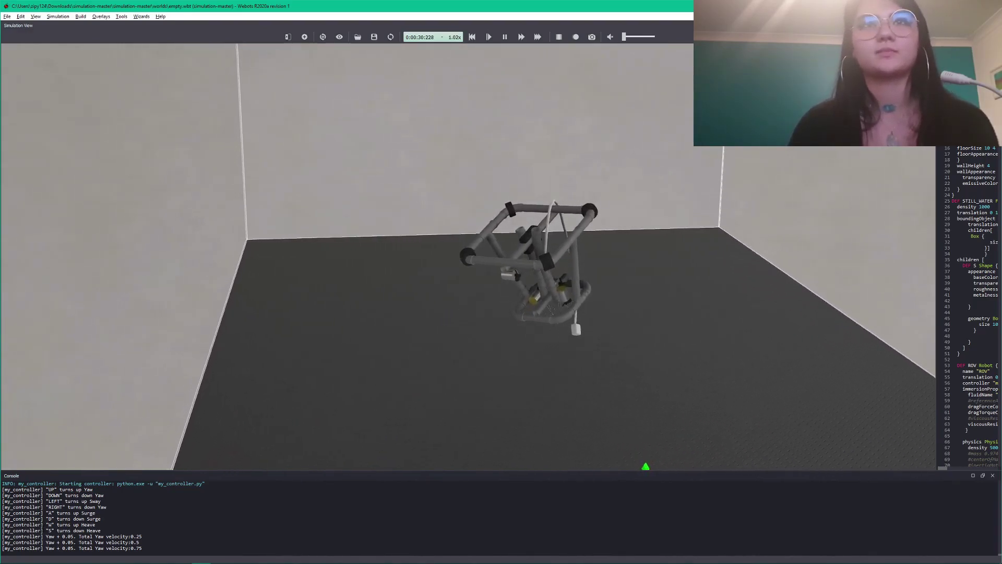
pyautogui.press('Up')
pyautogui.press('Up')
pyautogui.press('Up')
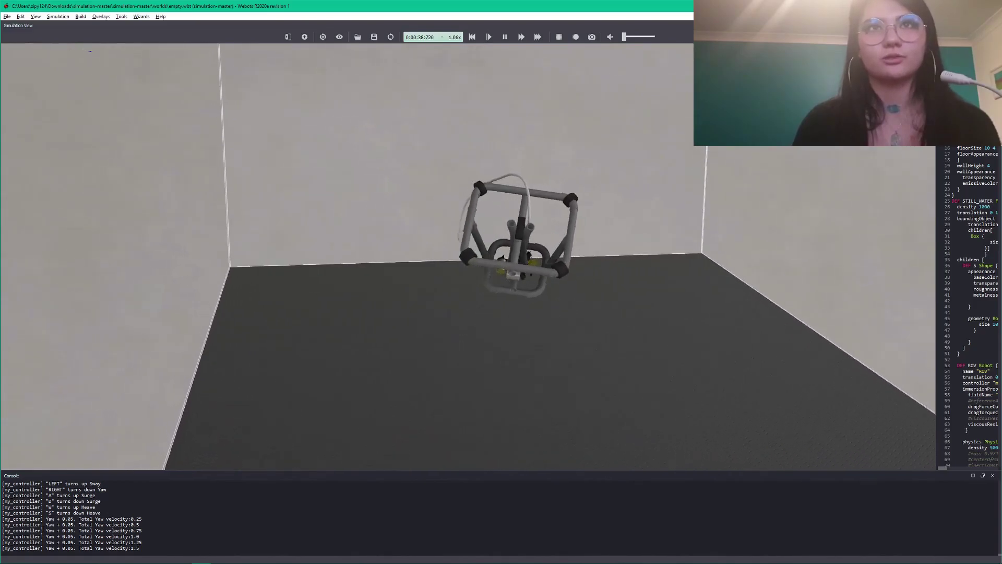
# Reduce the ROV's yaw velocity to 0.0.
pyautogui.press('Right')
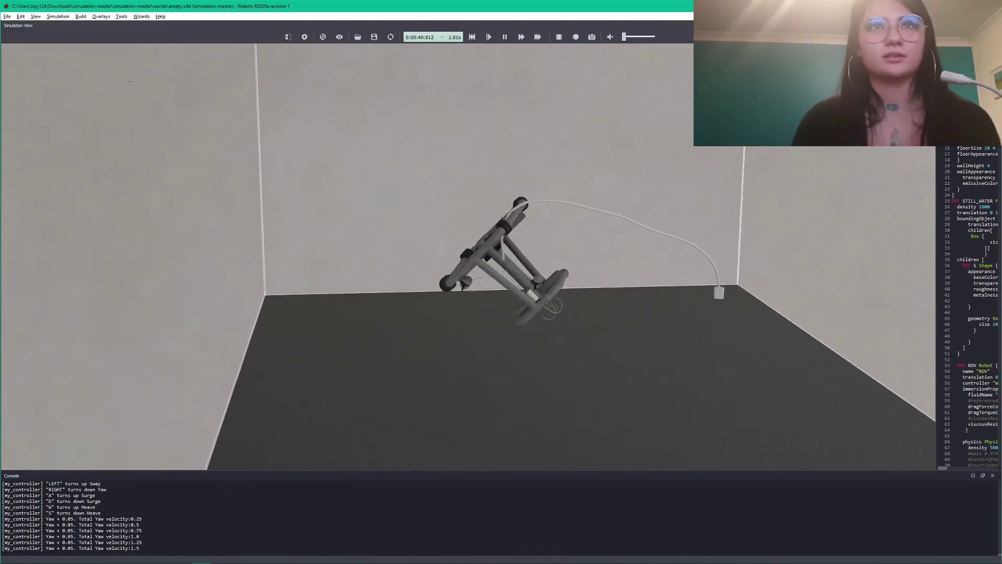
pyautogui.press('Right')
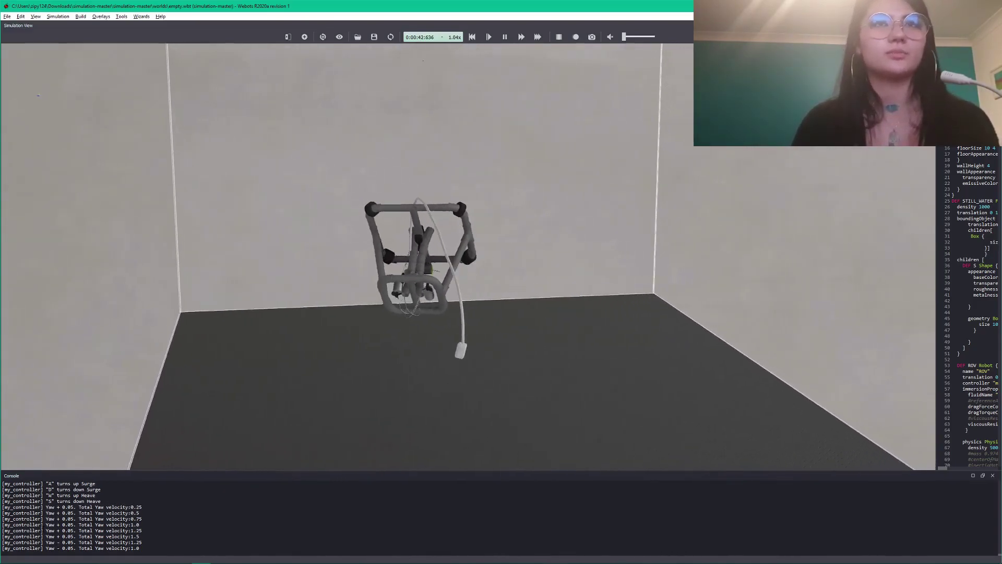
pyautogui.press('Right')
pyautogui.press('Right')
pyautogui.press('Right')
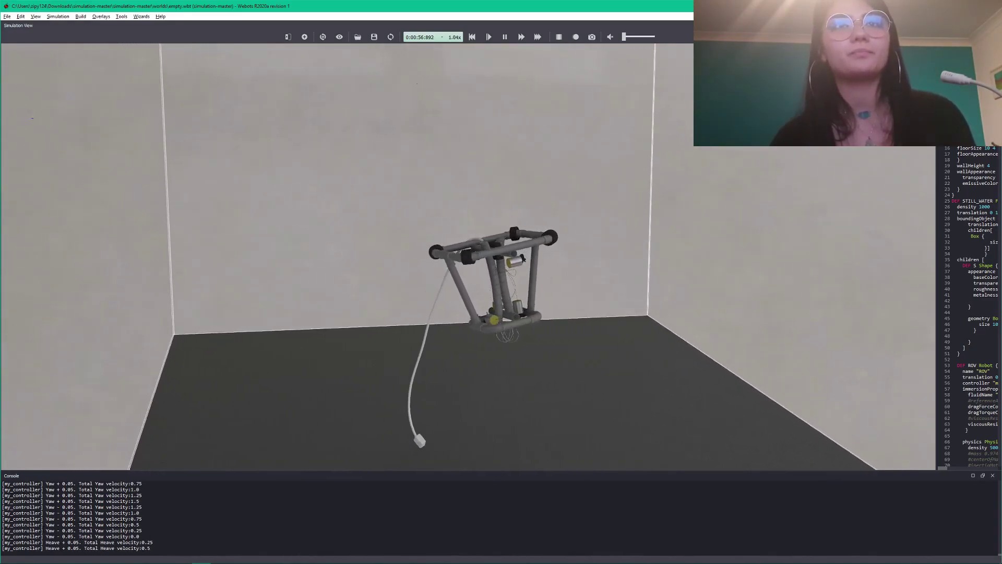
# Raise the ROV's heave velocity to 1.25.
pyautogui.press('Up')
pyautogui.press('Up')
pyautogui.press('Up')
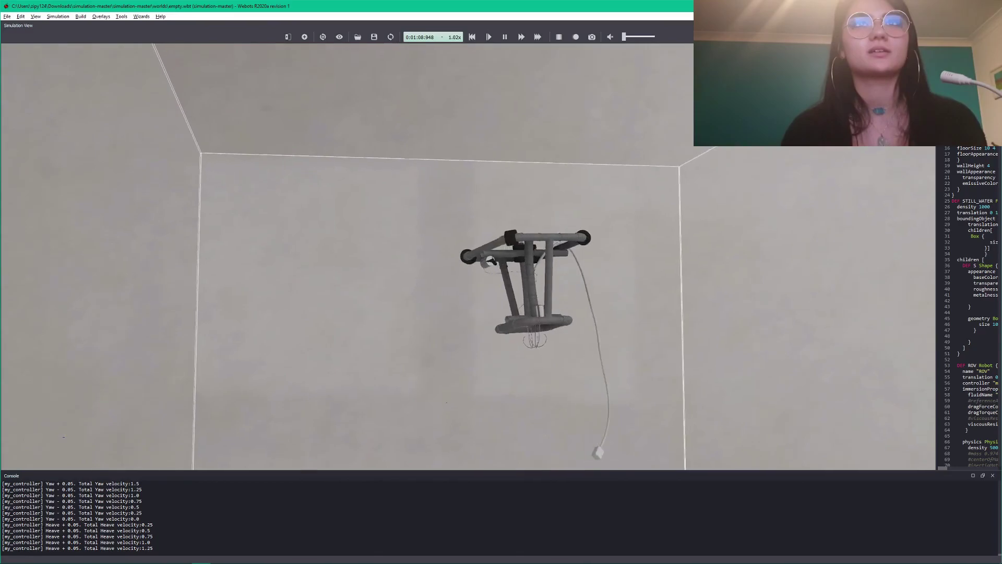
# Lower the ROV's heave velocity to -1.0.
pyautogui.press('Down')
pyautogui.press('Down')
pyautogui.press('Down')
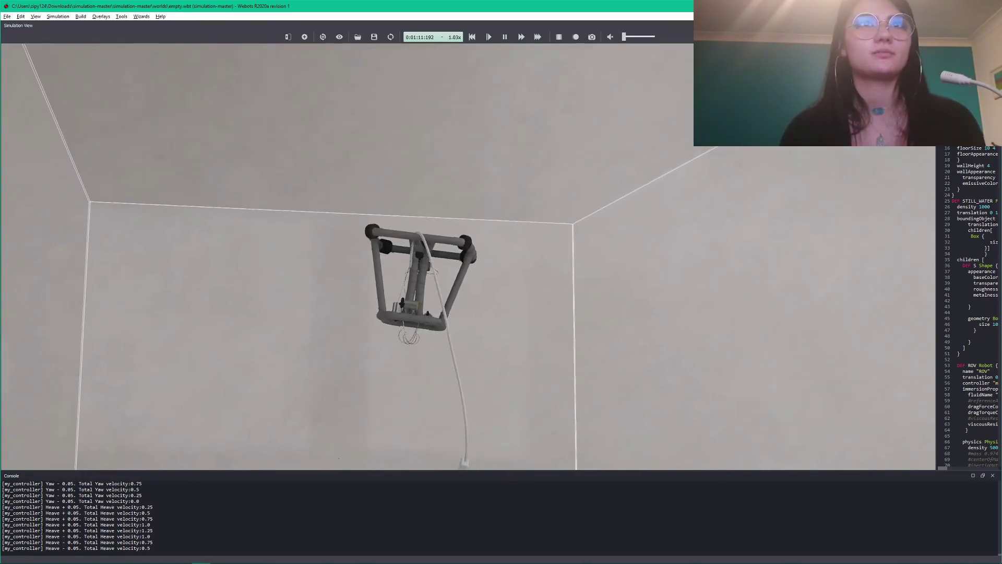
pyautogui.press('Down')
pyautogui.press('Down')
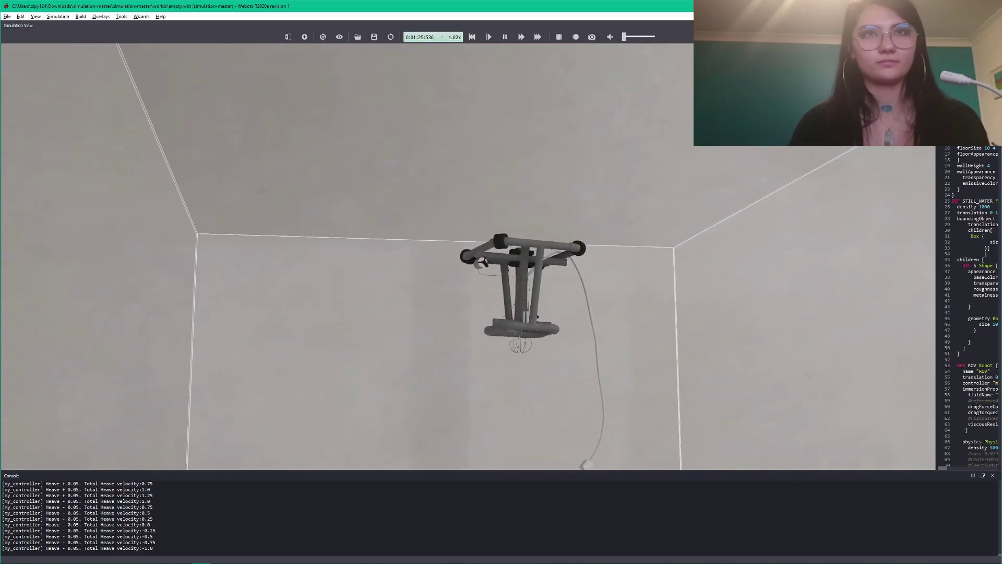
# Return the ROV's heave velocity to 0.0 and raise its surge velocity to 1.5.
pyautogui.press('Up')
pyautogui.press('Up')
pyautogui.press('Up')
pyautogui.press('Up')
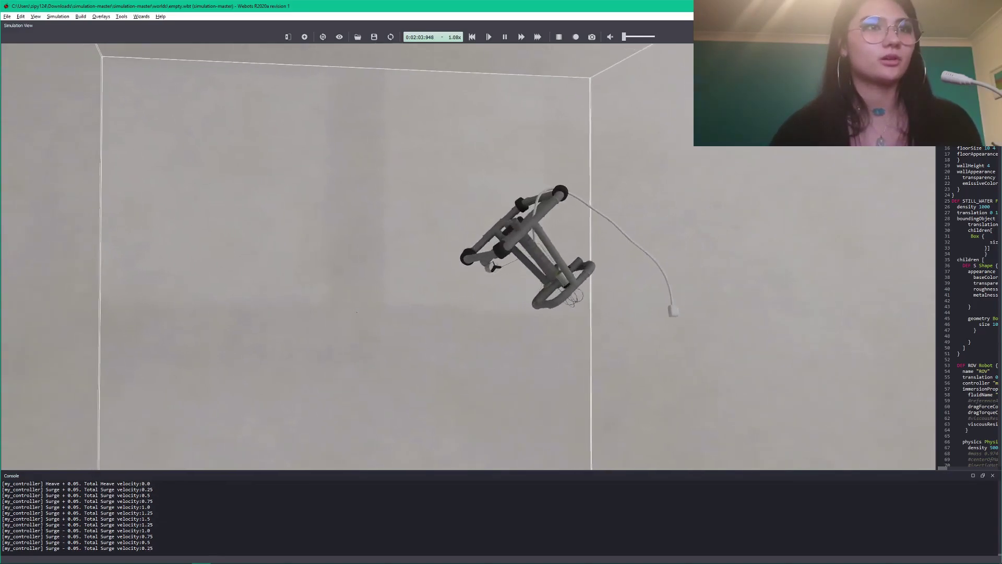
# Bring the ROV's surge velocity back to 0.0 and lower its sway velocity to -1.25.
pyautogui.press('s')
pyautogui.press('s')
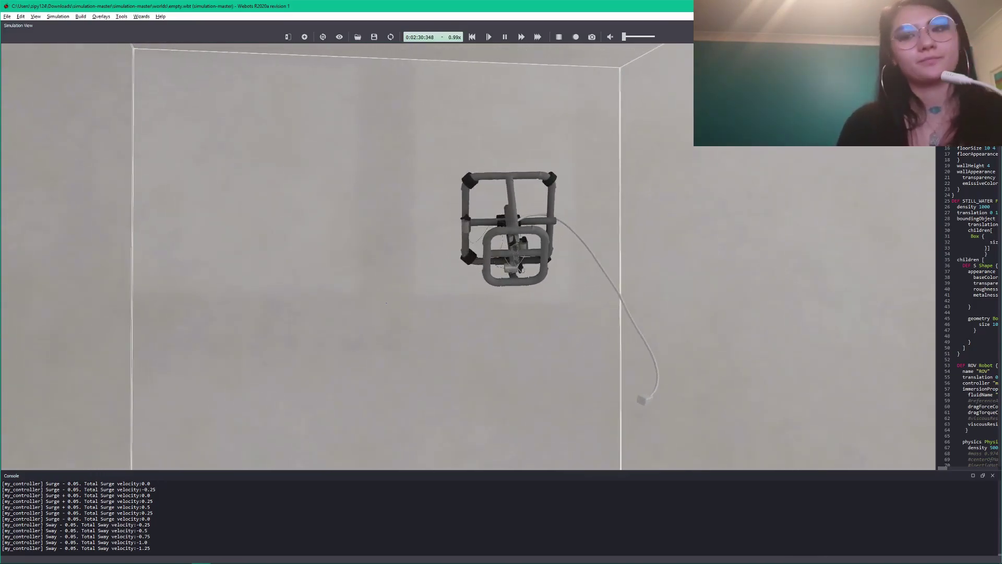
# Return the ROV's sway velocity to 0.0 and raise its heave velocity to 1.0.
pyautogui.press('d')
pyautogui.press('d')
pyautogui.press('d')
pyautogui.press('d')
pyautogui.press('d')
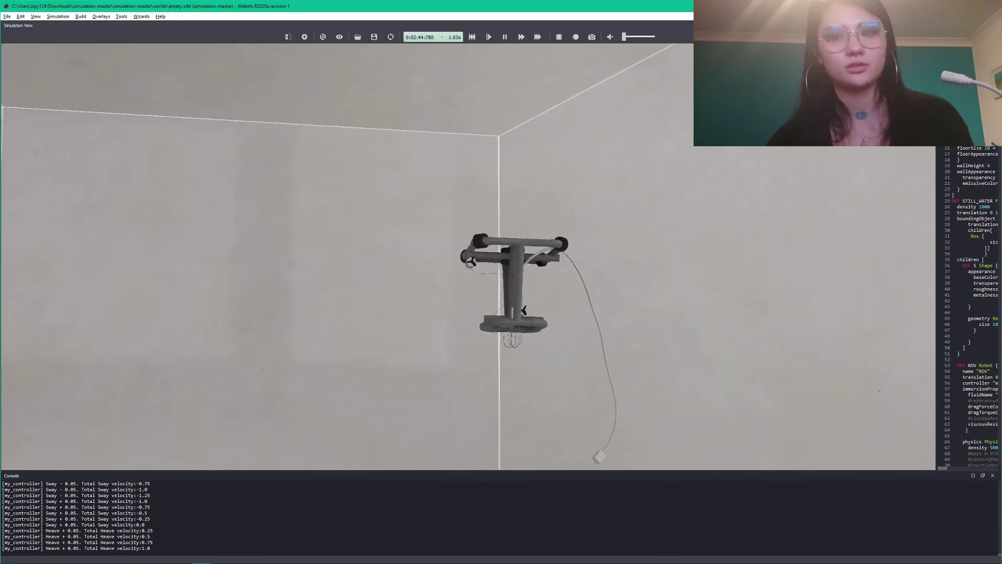
# Raise the ROV's yaw velocity to 1.0 while it keeps heaving.
pyautogui.press('e')
pyautogui.press('e')
pyautogui.press('e')
pyautogui.press('e')
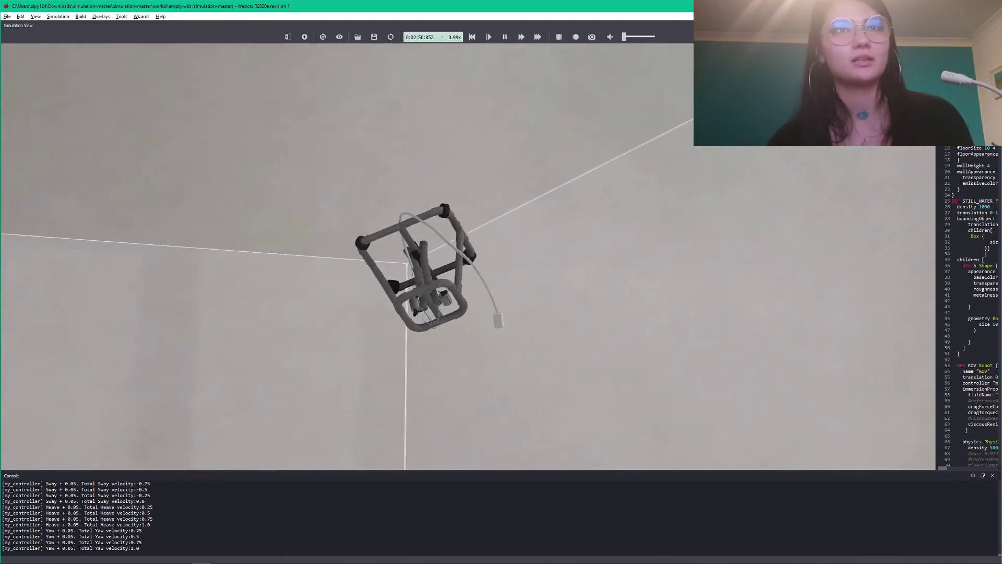
# Lower the ROV's heave velocity to -2.25 to sink it to the tank floor, and raise it back to -0.75.
pyautogui.press('a')
pyautogui.press('a')
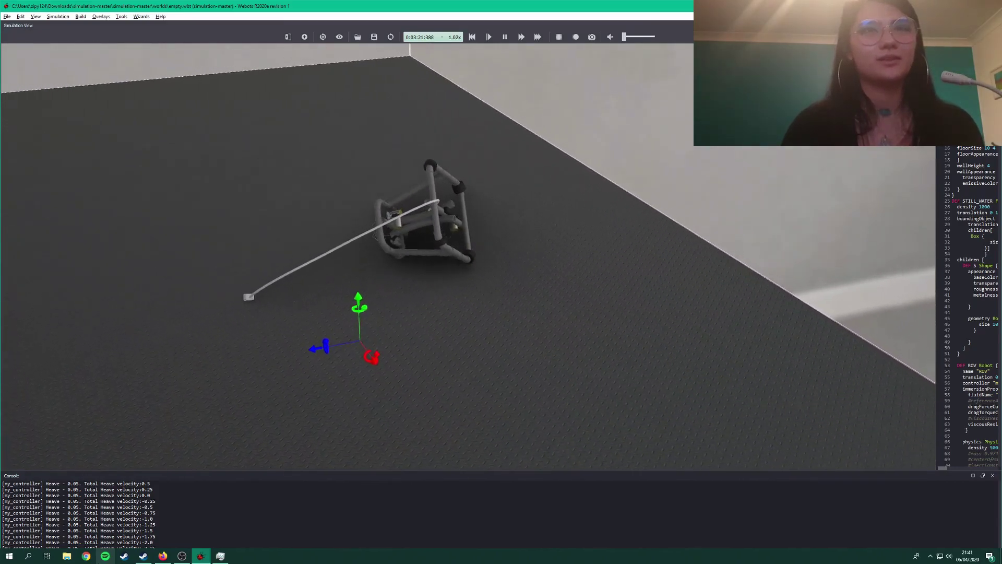
pyautogui.press('Up')
pyautogui.press('Up')
pyautogui.press('Up')
pyautogui.press('Up')
pyautogui.press('Up')
pyautogui.press('Up')
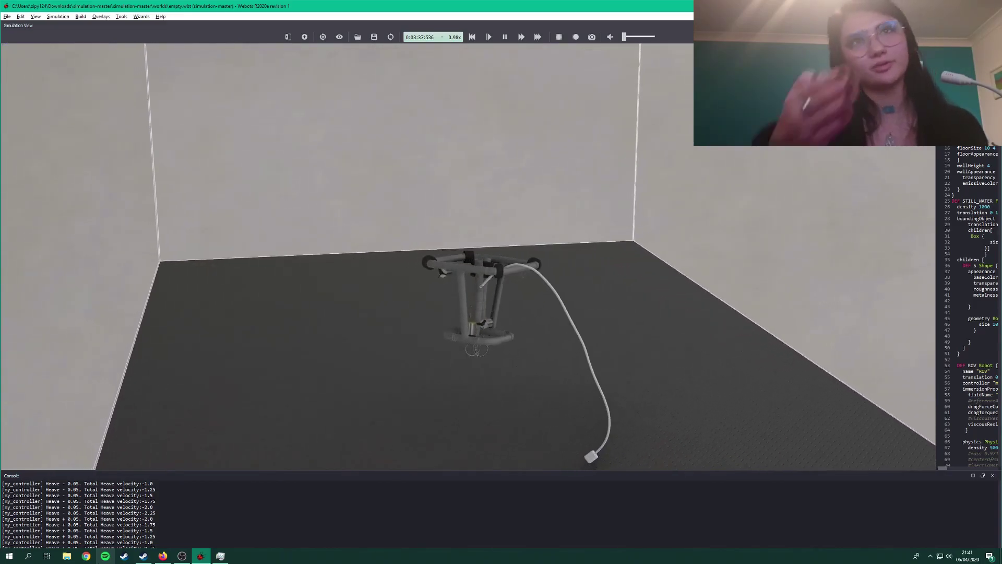
# Lower the ROV's surge velocity to -4.0 while it keeps yawing in the tank.
pyautogui.press('s')
pyautogui.press('s')
pyautogui.press('s')
pyautogui.press('s')
pyautogui.press('s')
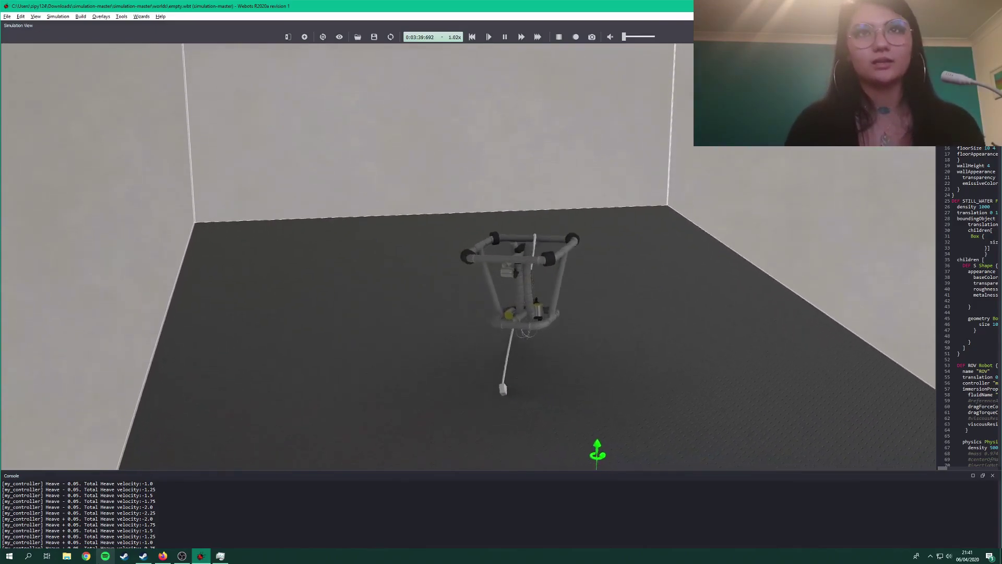
pyautogui.press('s')
pyautogui.press('s')
pyautogui.press('s')
pyautogui.press('s')
pyautogui.press('s')
pyautogui.press('s')
pyautogui.press('s')
pyautogui.press('s')
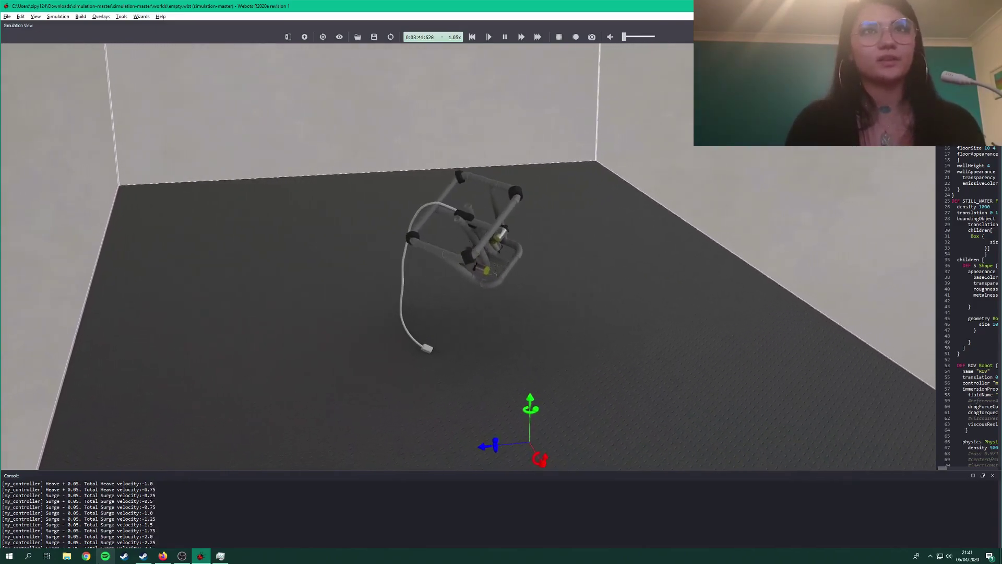
pyautogui.press('s')
pyautogui.press('s')
pyautogui.press('s')
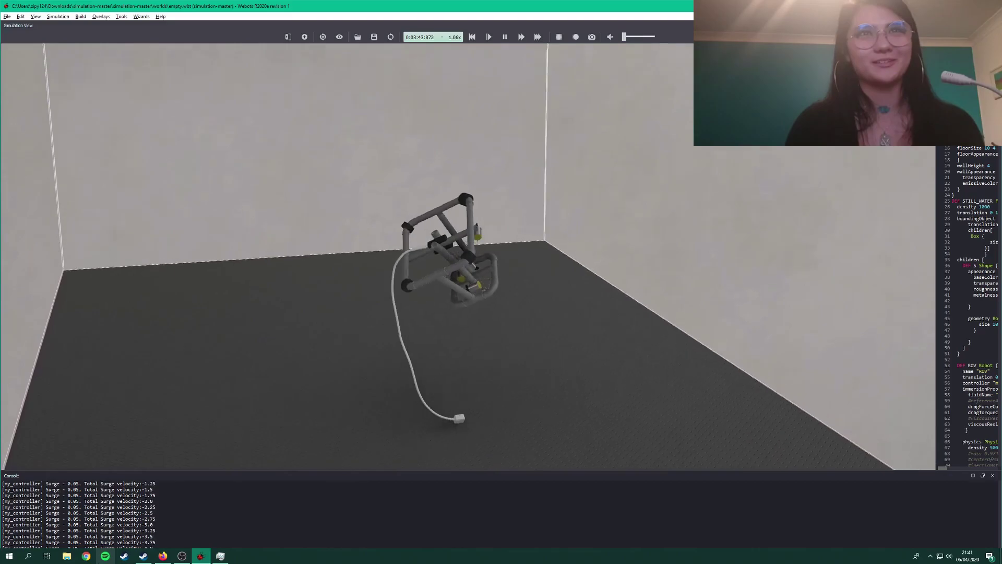
# Lower the ROV's heave velocity to -1.75 and bring it back up to 0.75.
pyautogui.press('f')
pyautogui.press('f')
pyautogui.press('f')
pyautogui.press('f')
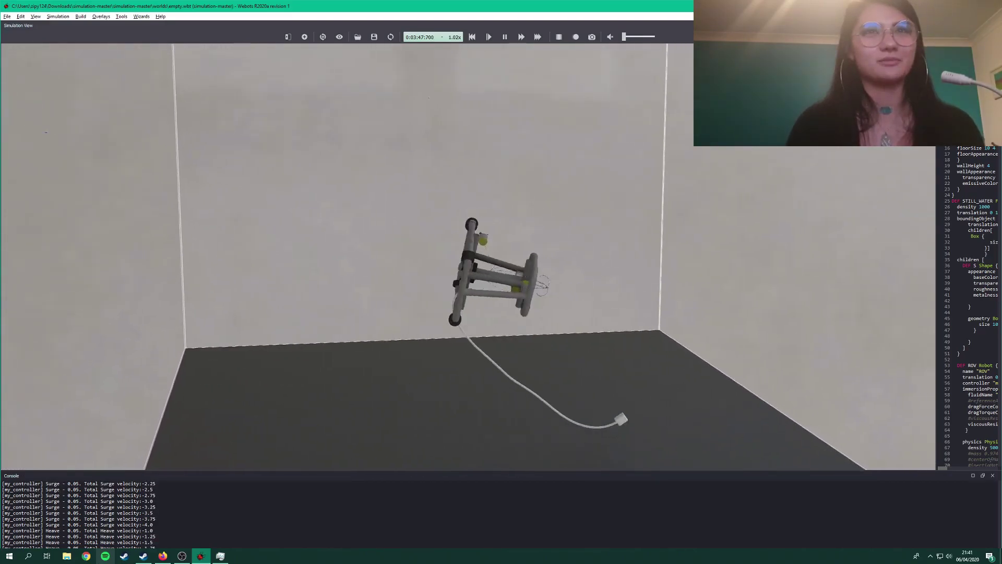
pyautogui.press('e')
pyautogui.press('e')
pyautogui.press('e')
pyautogui.press('e')
pyautogui.press('e')
pyautogui.press('e')
pyautogui.press('e')
pyautogui.press('e')
pyautogui.press('e')
pyautogui.press('e')
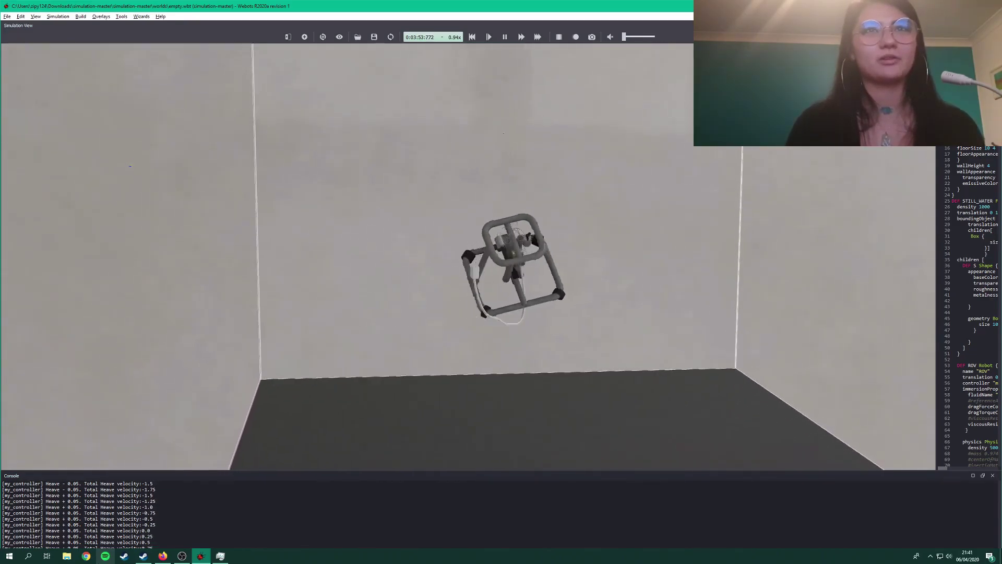
# Lower the ROV's sway velocity to -2.5 and bring it back up to -1.5.
pyautogui.press('a')
pyautogui.press('a')
pyautogui.press('a')
pyautogui.press('a')
pyautogui.press('a')
pyautogui.press('a')
pyautogui.press('a')
pyautogui.press('a')
pyautogui.press('a')
pyautogui.press('a')
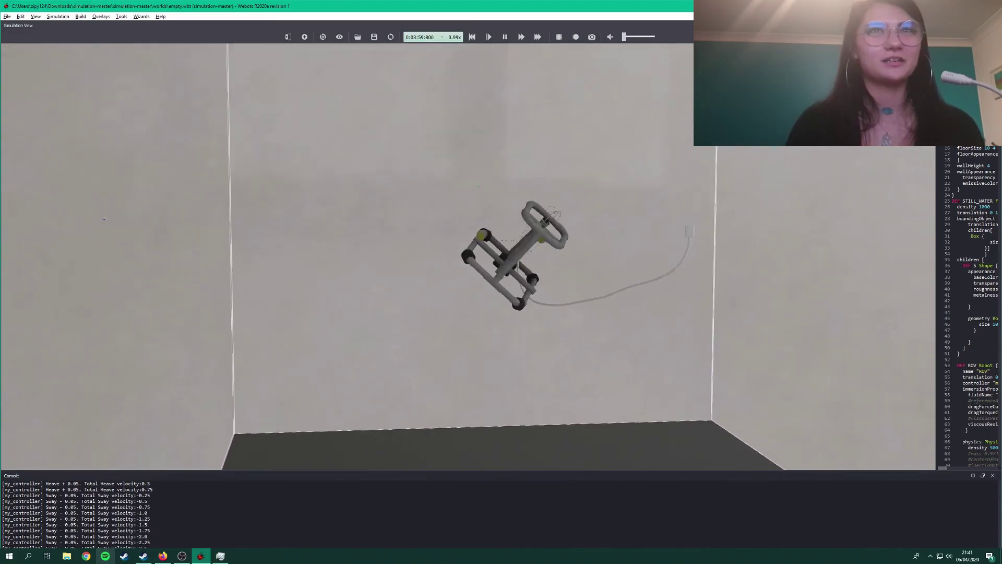
pyautogui.press('d')
pyautogui.press('d')
pyautogui.press('d')
pyautogui.press('d')
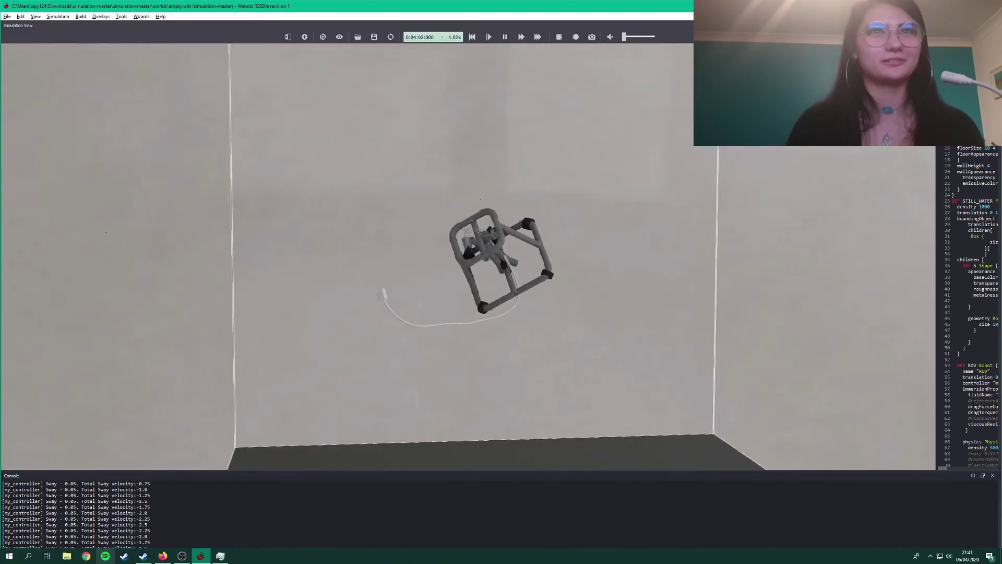
# Drive the ROV down to the tank floor by lowering its heave velocity to -29.75.
pyautogui.press('q')
pyautogui.press('q')
pyautogui.press('q')
pyautogui.press('q')
pyautogui.press('q')
pyautogui.press('q')
pyautogui.press('q')
pyautogui.press('q')
pyautogui.press('q')
pyautogui.press('q')
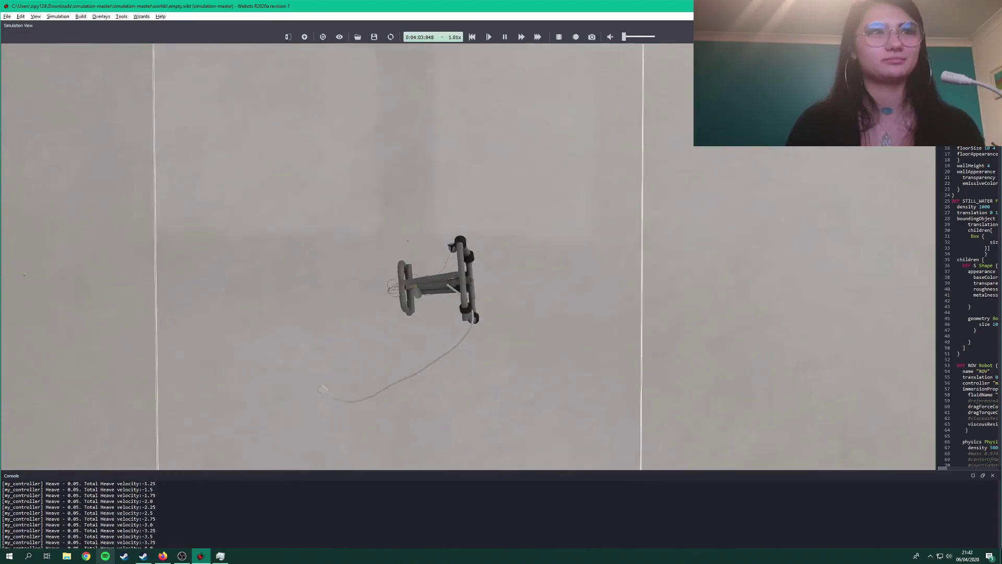
pyautogui.press('Down')
pyautogui.press('Down')
pyautogui.press('Down')
pyautogui.press('Down')
pyautogui.press('Down')
pyautogui.press('Down')
pyautogui.press('Down')
pyautogui.press('Down')
pyautogui.press('Down')
pyautogui.press('Down')
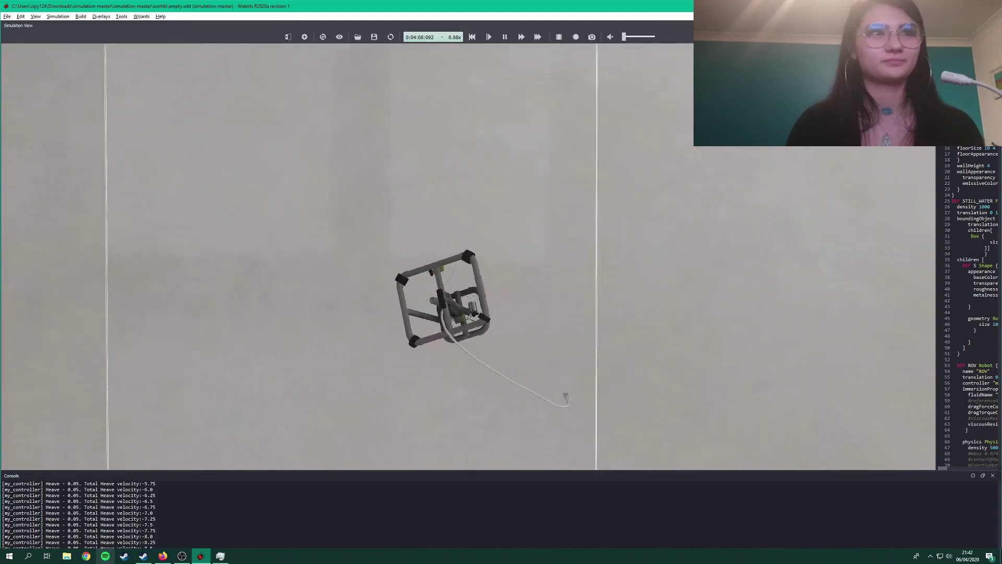
pyautogui.press('Down')
pyautogui.press('Down')
pyautogui.press('Down')
pyautogui.press('Down')
pyautogui.press('Down')
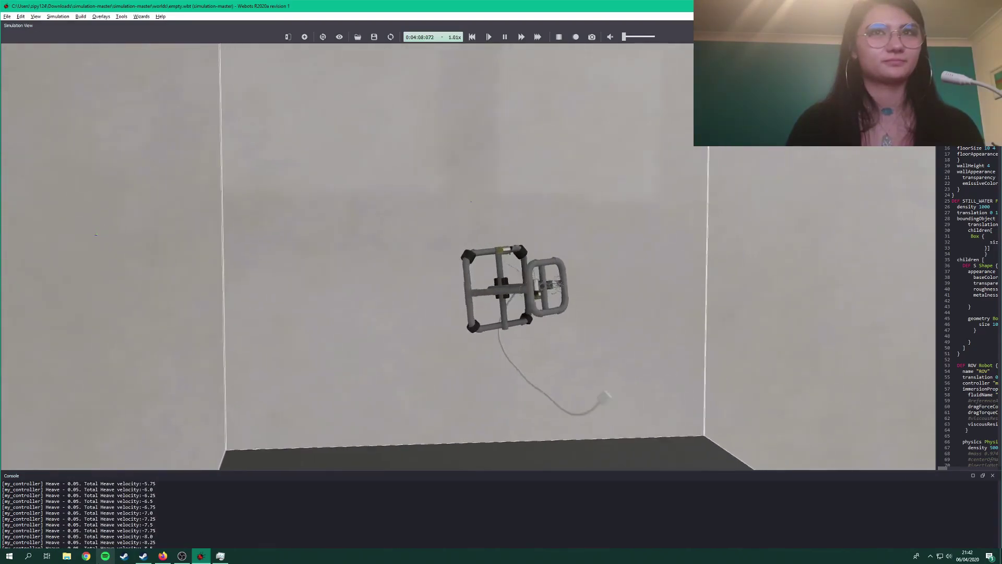
pyautogui.press('Down')
pyautogui.press('Down')
pyautogui.press('Down')
pyautogui.press('Down')
pyautogui.press('Down')
pyautogui.press('Down')
pyautogui.press('Down')
pyautogui.press('Down')
pyautogui.press('Down')
pyautogui.press('Down')
pyautogui.press('Down')
pyautogui.press('Down')
pyautogui.press('Down')
pyautogui.press('Down')
pyautogui.press('Down')
pyautogui.press('Down')
pyautogui.press('Down')
pyautogui.press('Down')
pyautogui.press('Down')
pyautogui.press('Down')
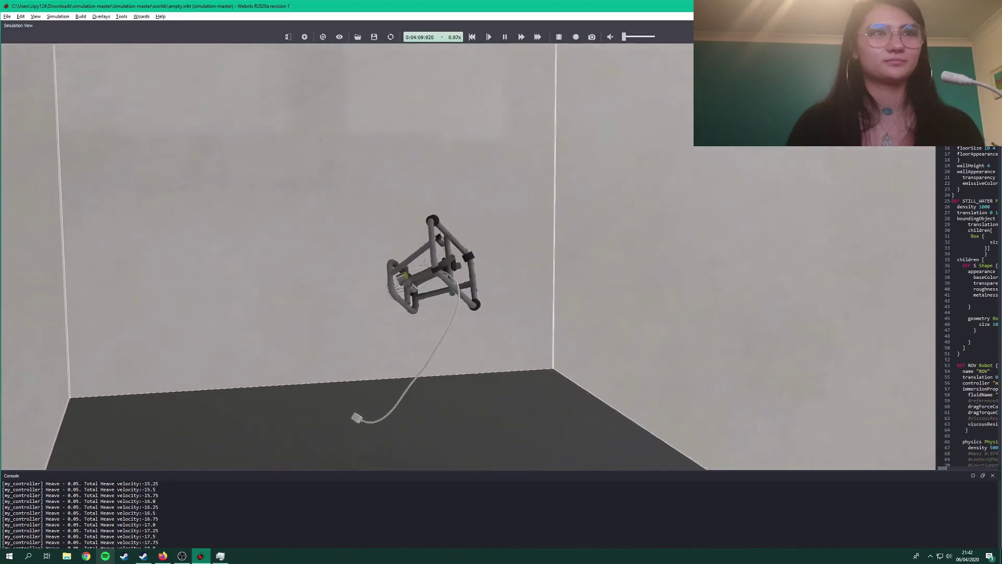
pyautogui.press('Down')
pyautogui.press('Down')
pyautogui.press('Down')
pyautogui.press('Down')
pyautogui.press('Down')
pyautogui.press('Down')
pyautogui.press('Down')
pyautogui.press('Down')
pyautogui.press('Down')
pyautogui.press('Down')
pyautogui.press('Down')
pyautogui.press('Down')
pyautogui.press('Down')
pyautogui.press('Down')
pyautogui.press('Down')
pyautogui.press('Down')
pyautogui.press('Down')
pyautogui.press('Down')
pyautogui.press('Down')
pyautogui.press('Down')
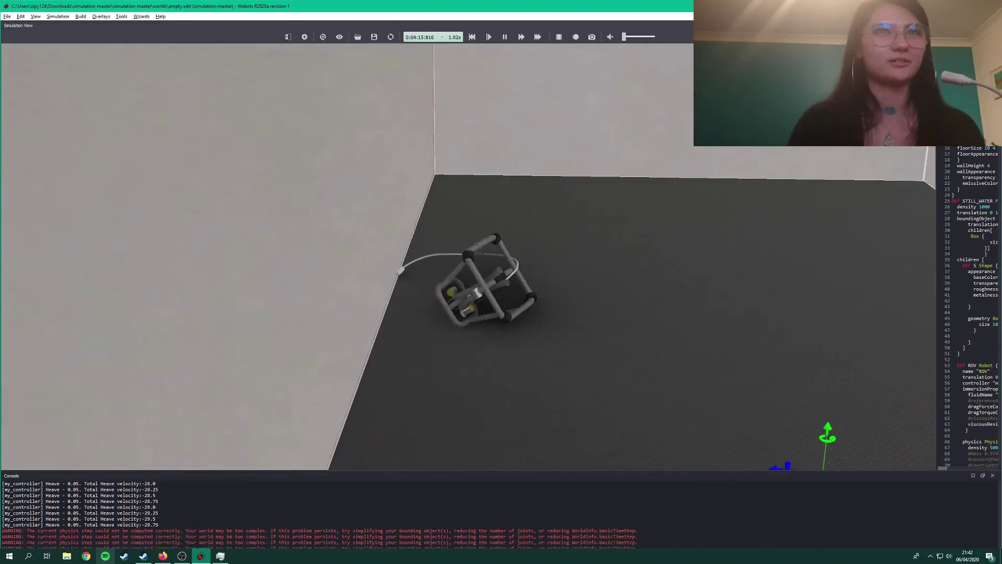
# Raise the ROV's heave velocity to -29.0 to ease its downward push against the tank floor.
pyautogui.press('Up')
pyautogui.press('Up')
pyautogui.press('Up')
pyautogui.press('Up')
pyautogui.press('Up')
pyautogui.press('Up')
pyautogui.press('Up')
pyautogui.press('Up')
pyautogui.press('Up')
pyautogui.press('Up')
pyautogui.press('Up')
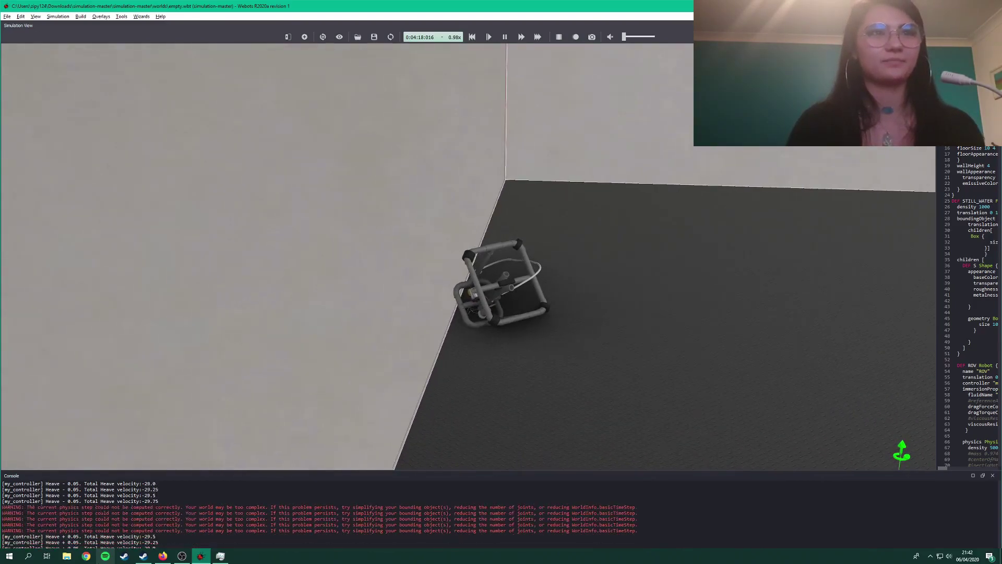